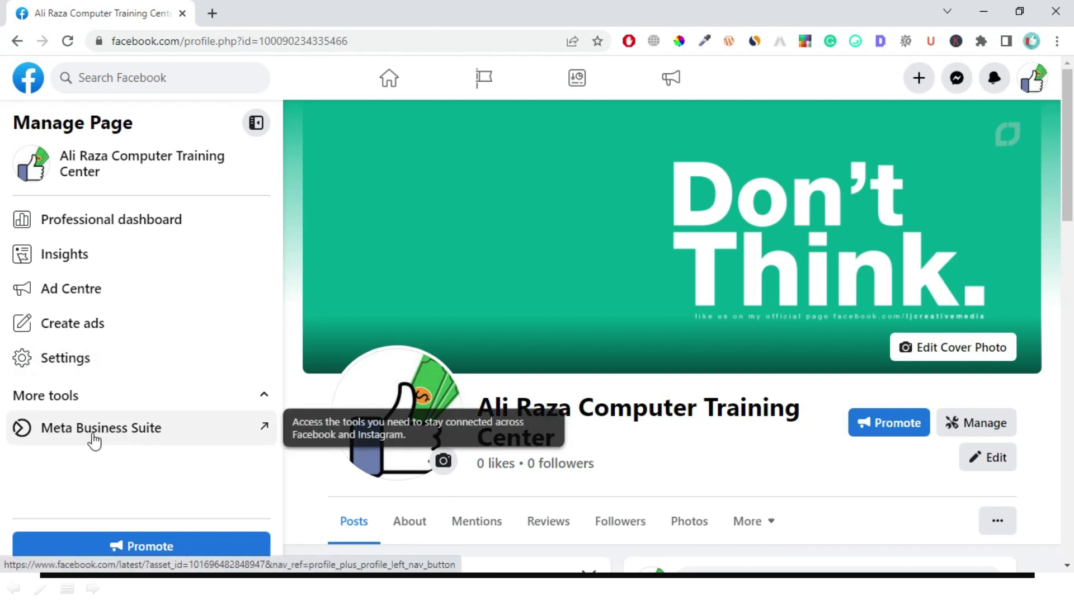
Step: Open Meta Business Suite for the training center's Facebook Page and view the top of its home page
click(94, 438)
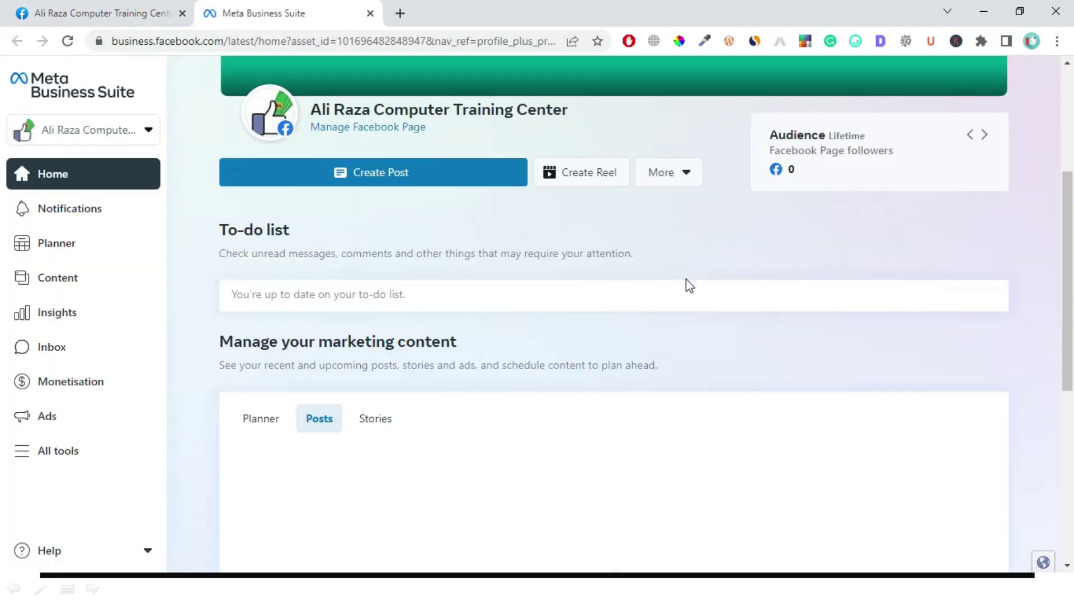
scroll(680, 263, up, 4)
scroll(688, 301, up, 1)
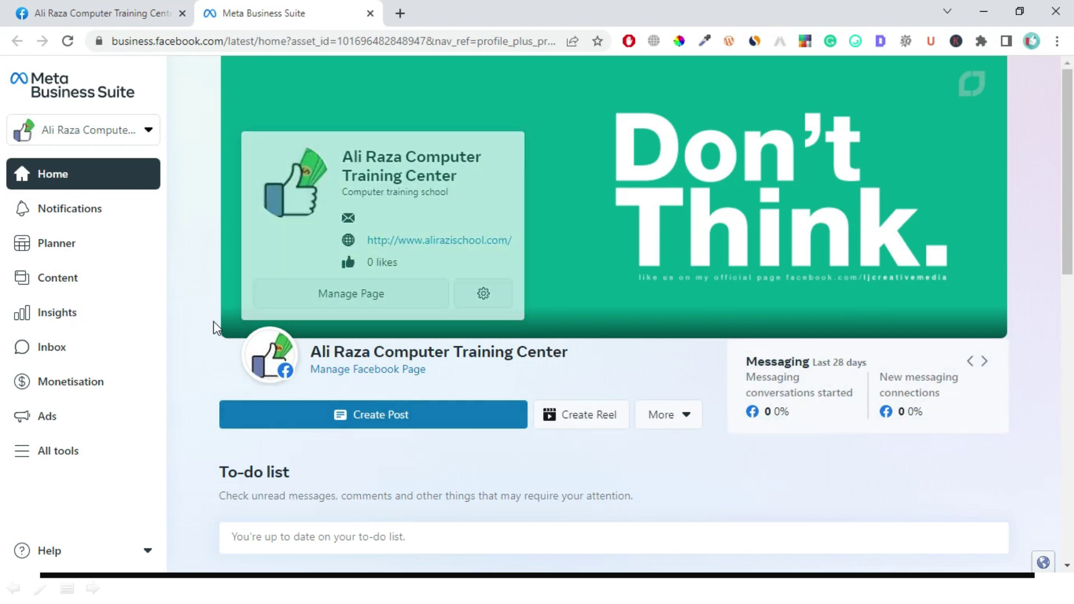
Step: Look through the Facebook Pages available in the account switcher, then close it without changing the selected Page
click(148, 133)
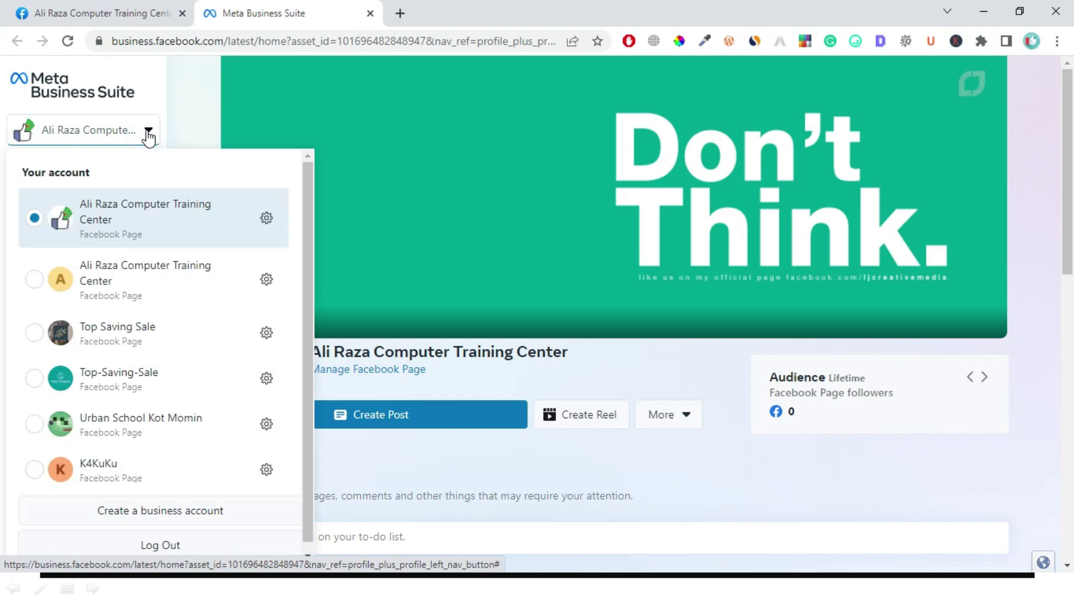
scroll(134, 348, down, 1)
scroll(134, 343, up, 1)
click(194, 98)
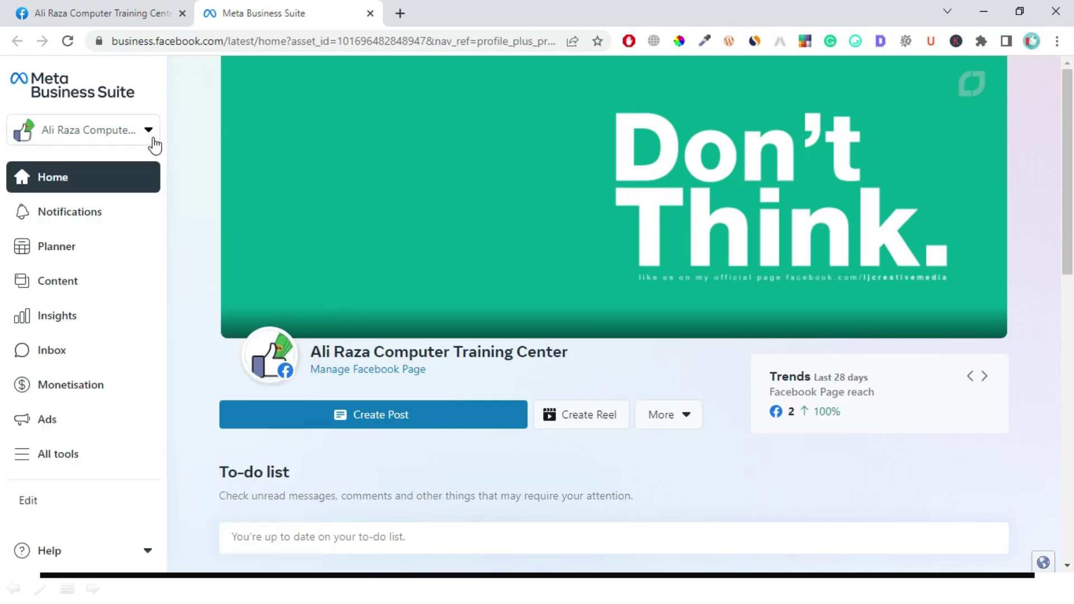
click(150, 134)
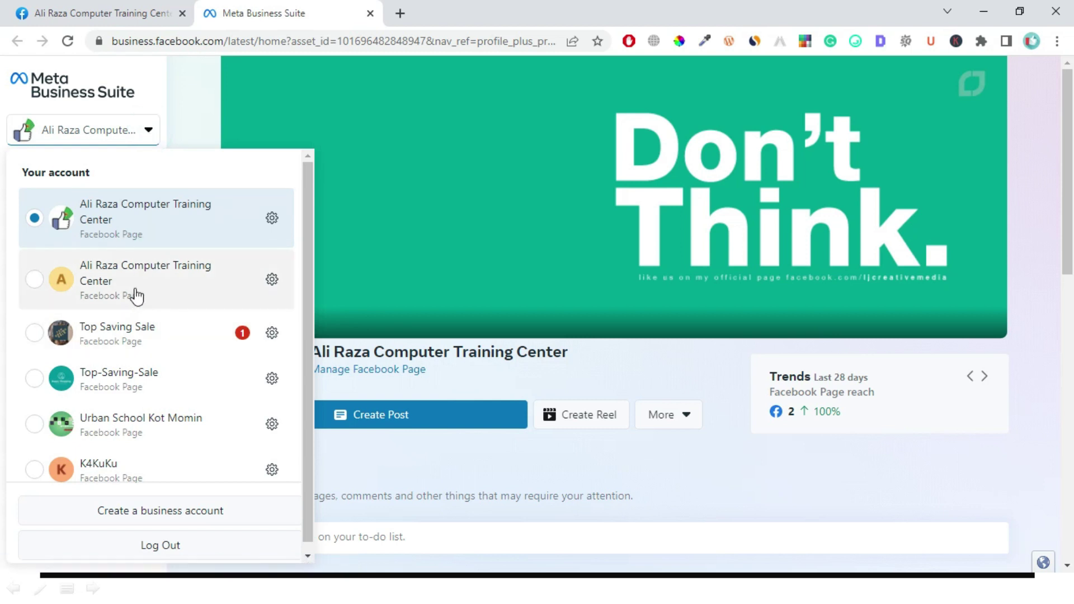
scroll(133, 295, down, 1)
scroll(159, 310, up, 1)
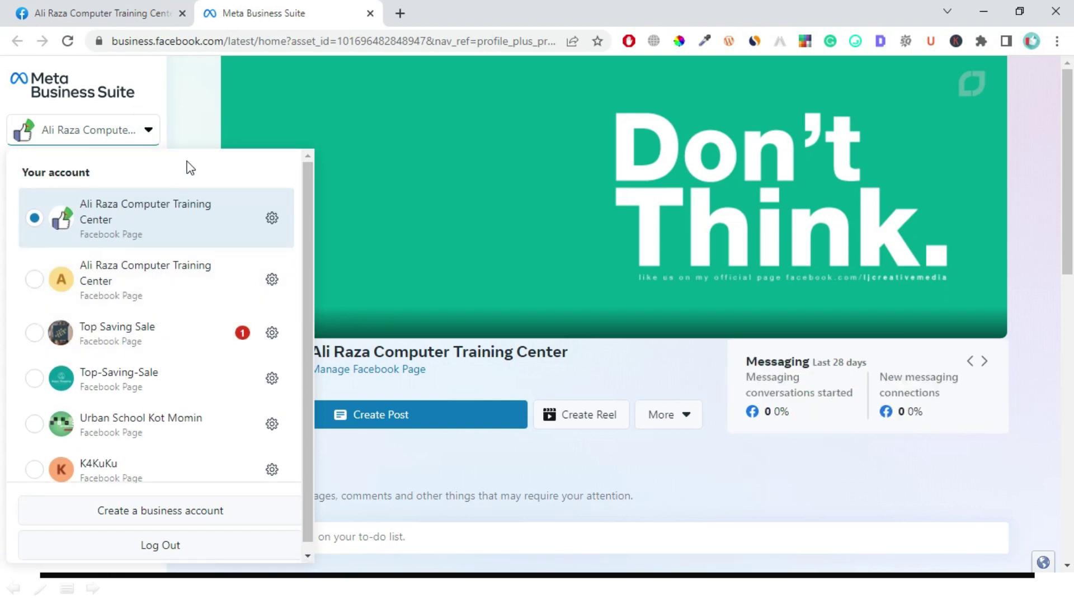
click(193, 118)
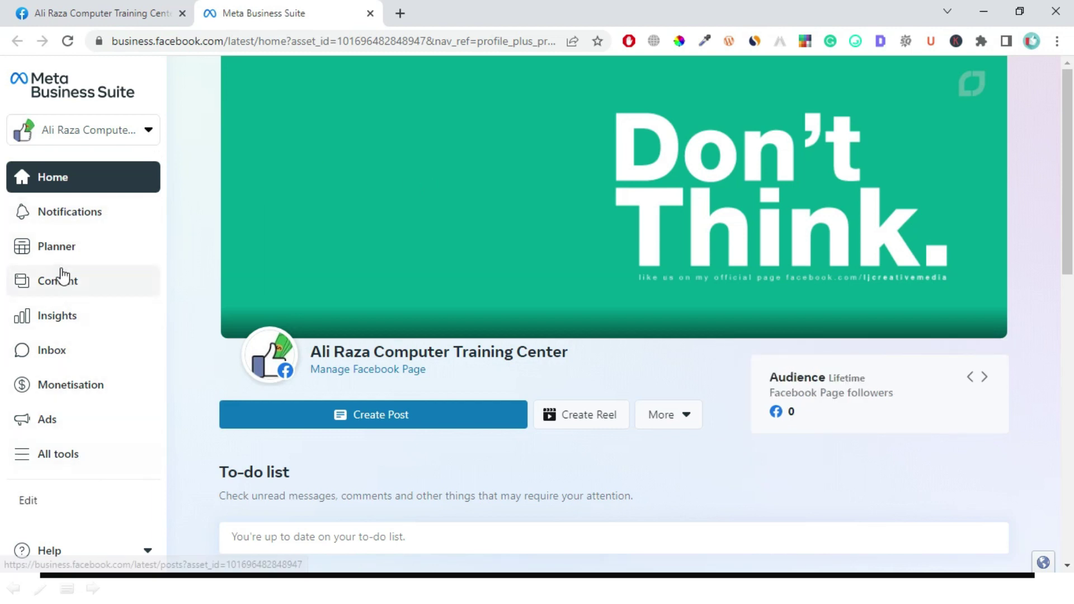
Step: Check the Page's notifications and the Planner's weekly content calendar, ending back on Home
click(71, 216)
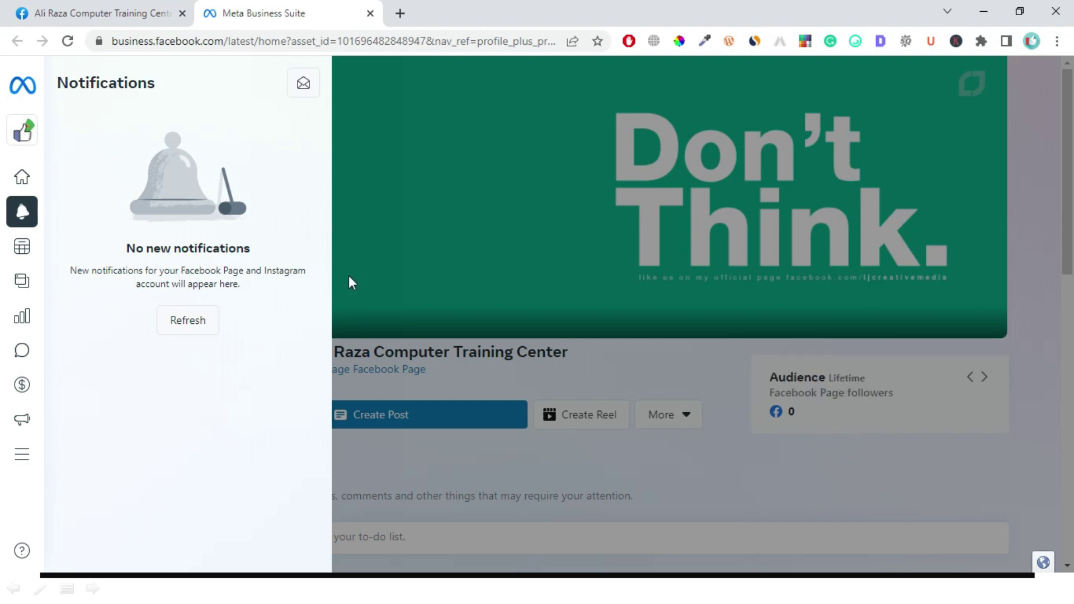
click(371, 255)
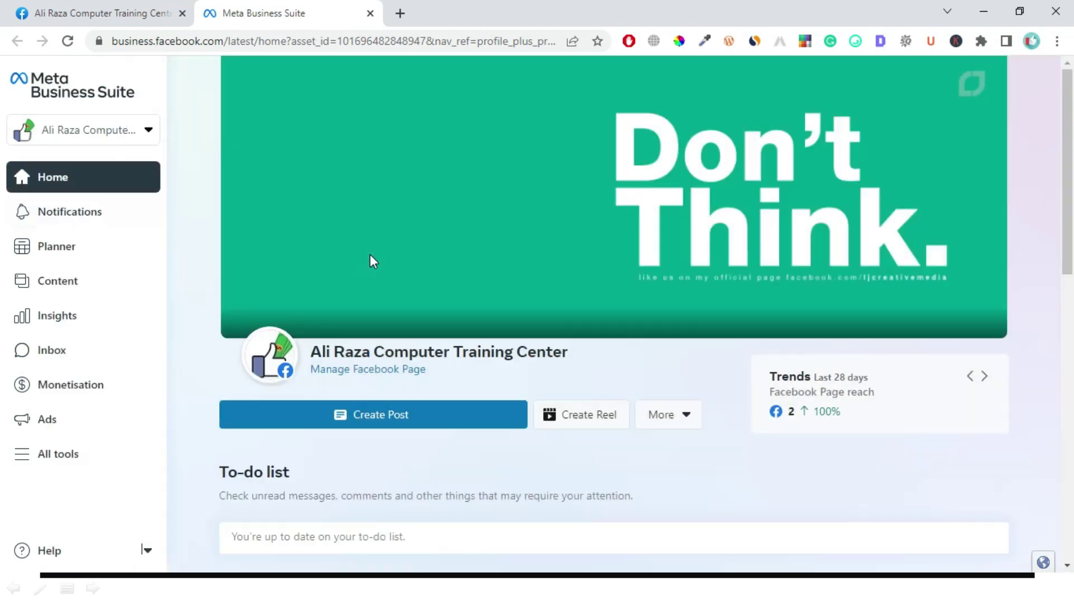
click(63, 257)
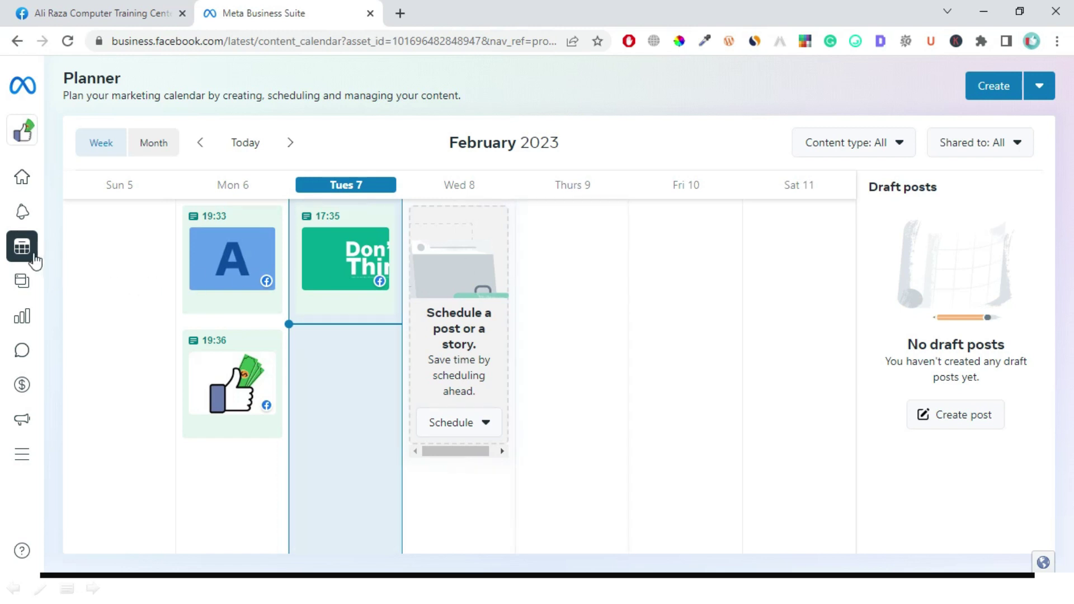
mouse_move(48, 256)
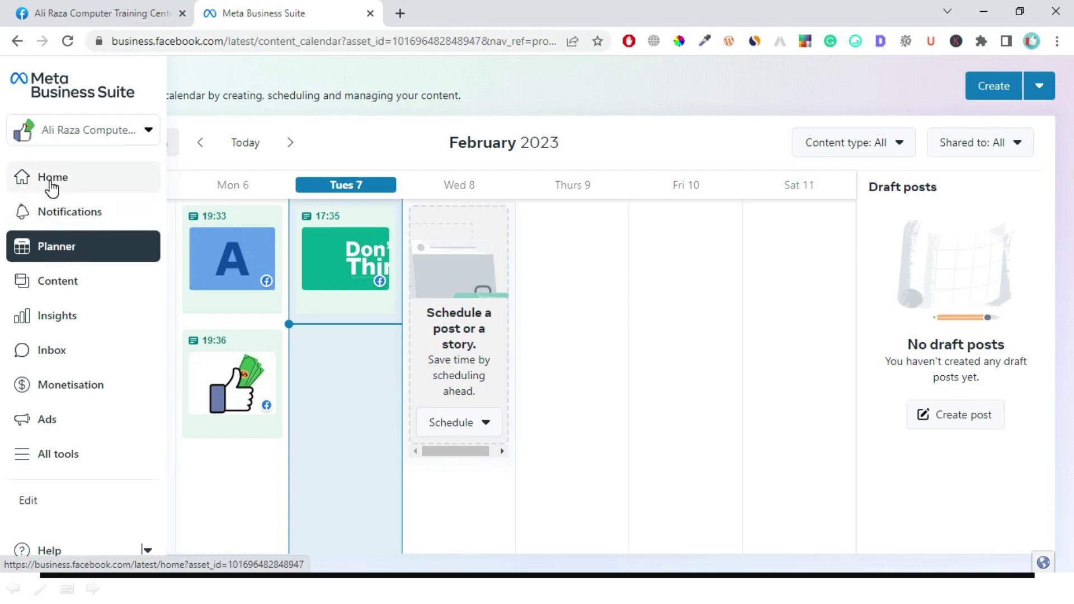
click(53, 188)
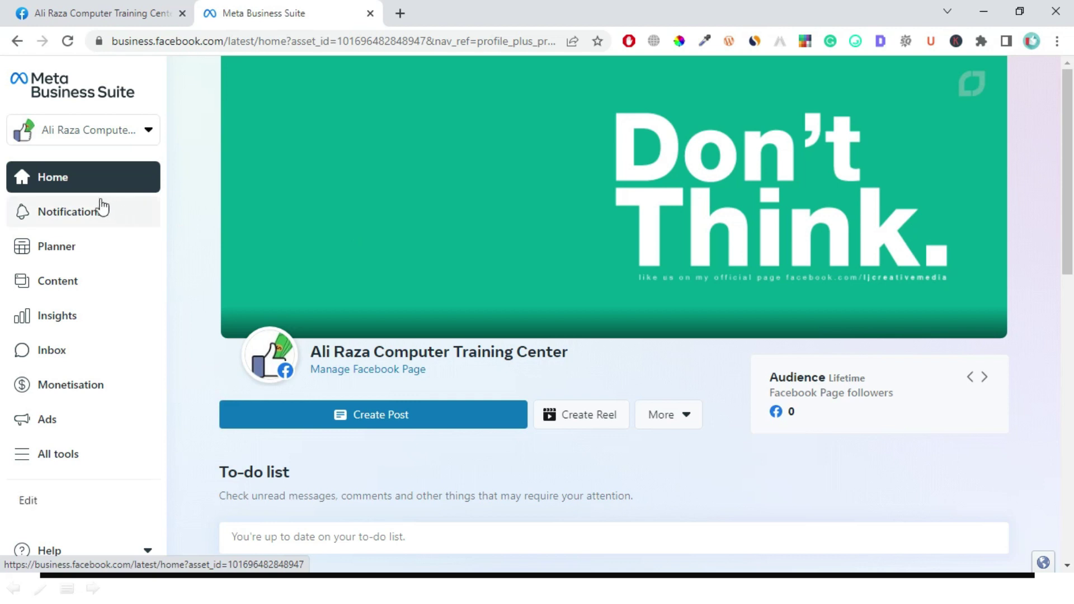
Step: Review the Page's published posts and reels, and the full Insights overview through its audience and messaging sections
click(59, 285)
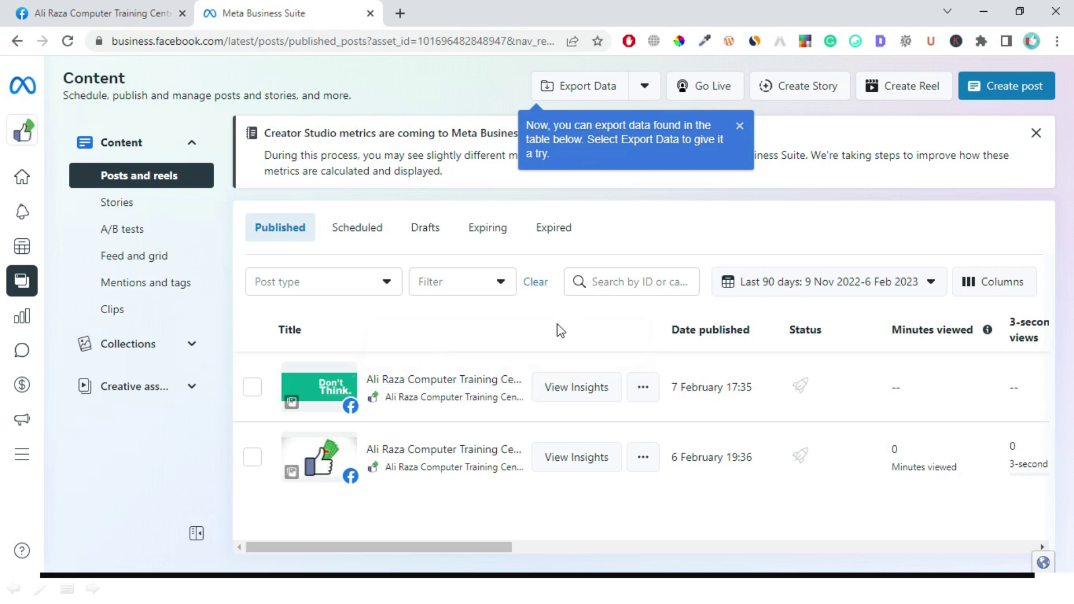
click(28, 324)
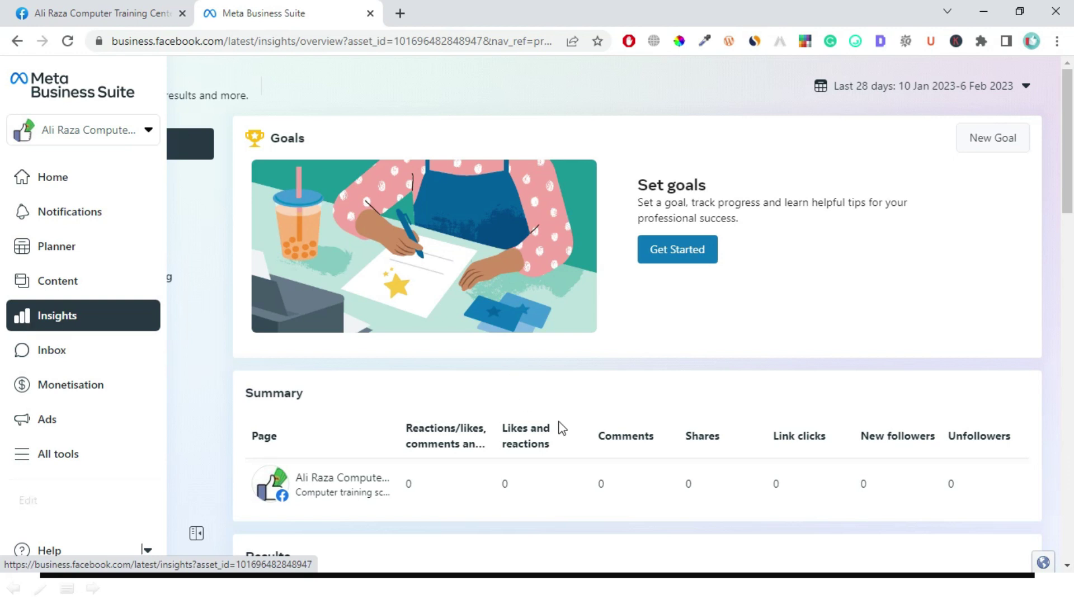
scroll(559, 426, down, 5)
scroll(398, 389, down, 8)
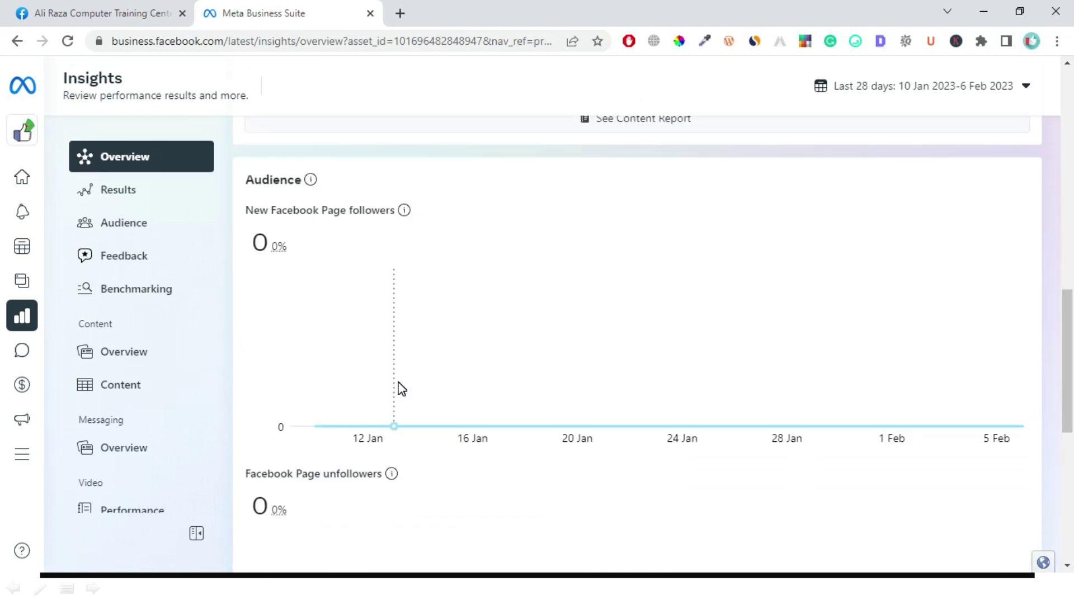
scroll(401, 388, down, 7)
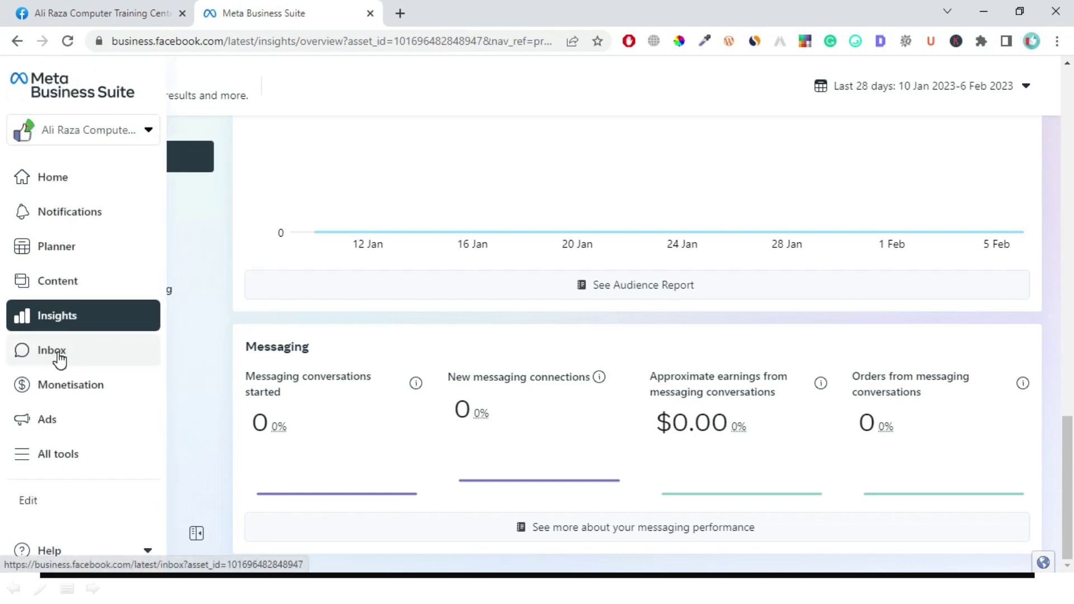
Step: Open the Inbox and view the Messenger conversations
click(58, 352)
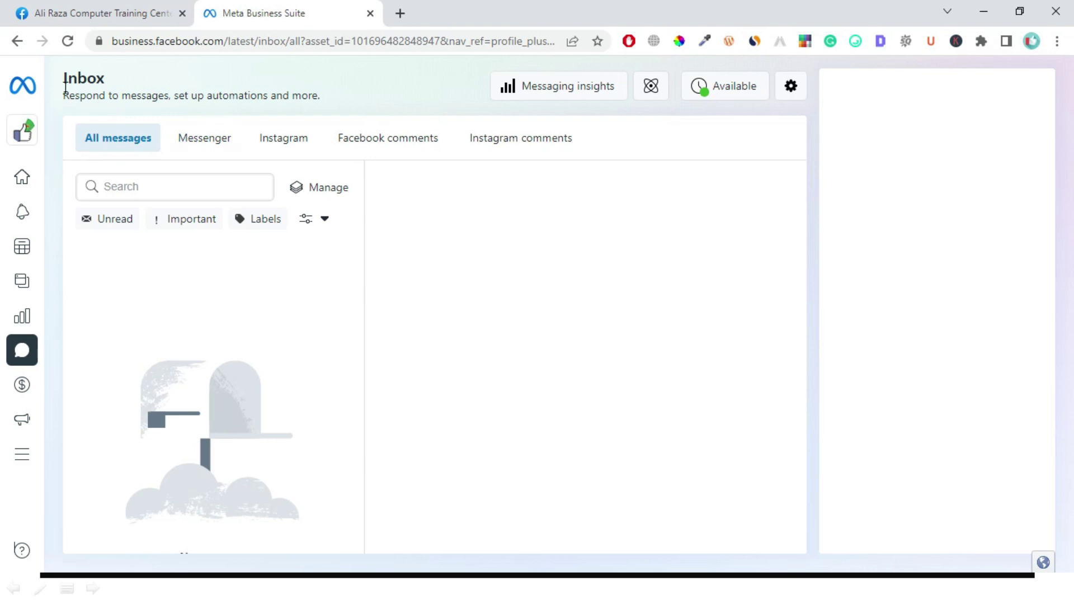
mouse_move(49, 96)
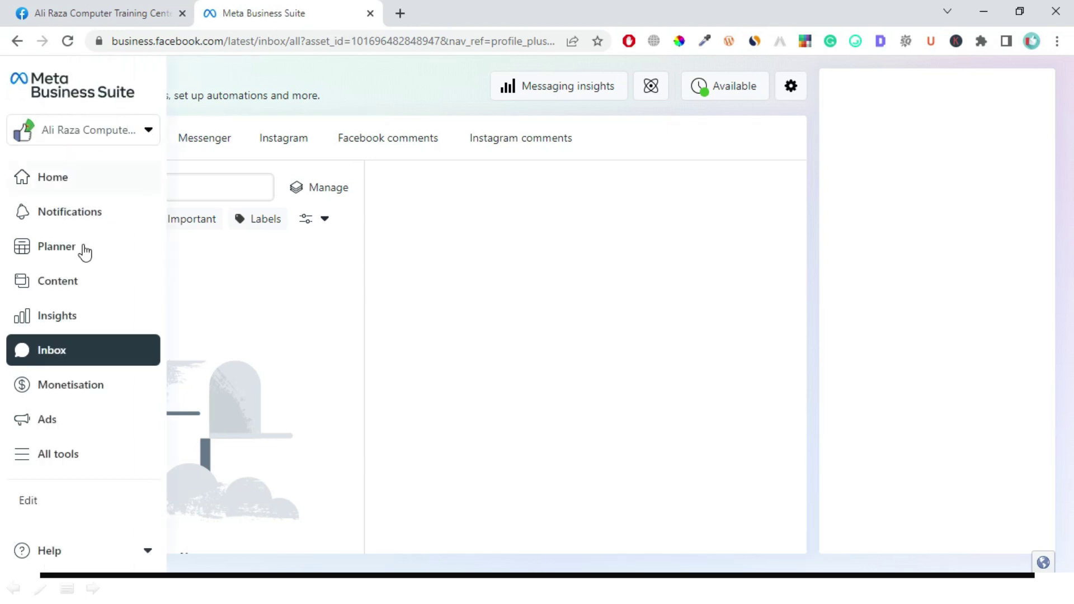
click(354, 75)
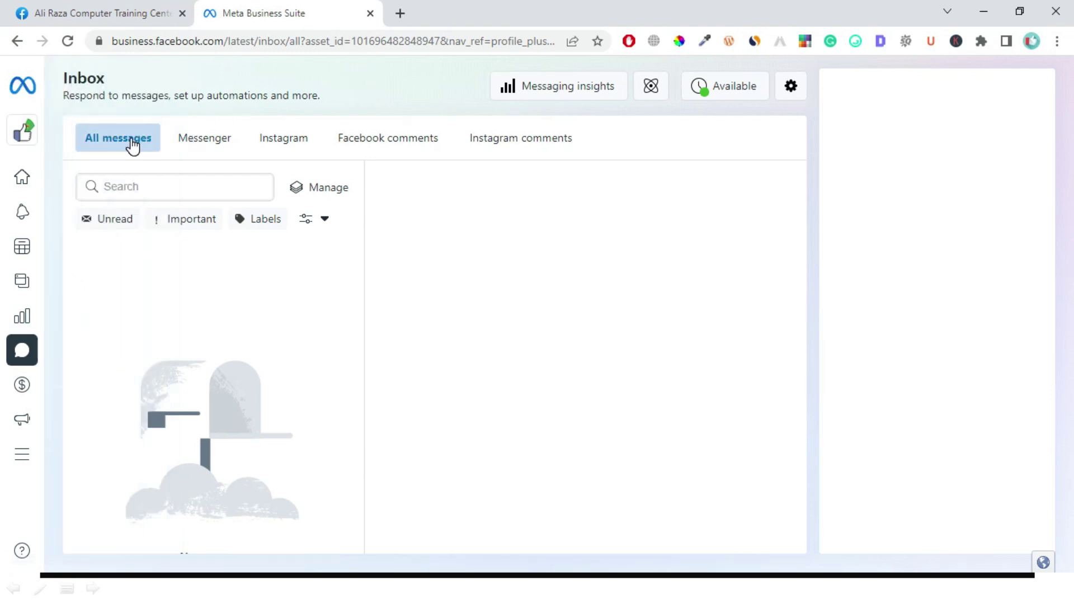
click(211, 141)
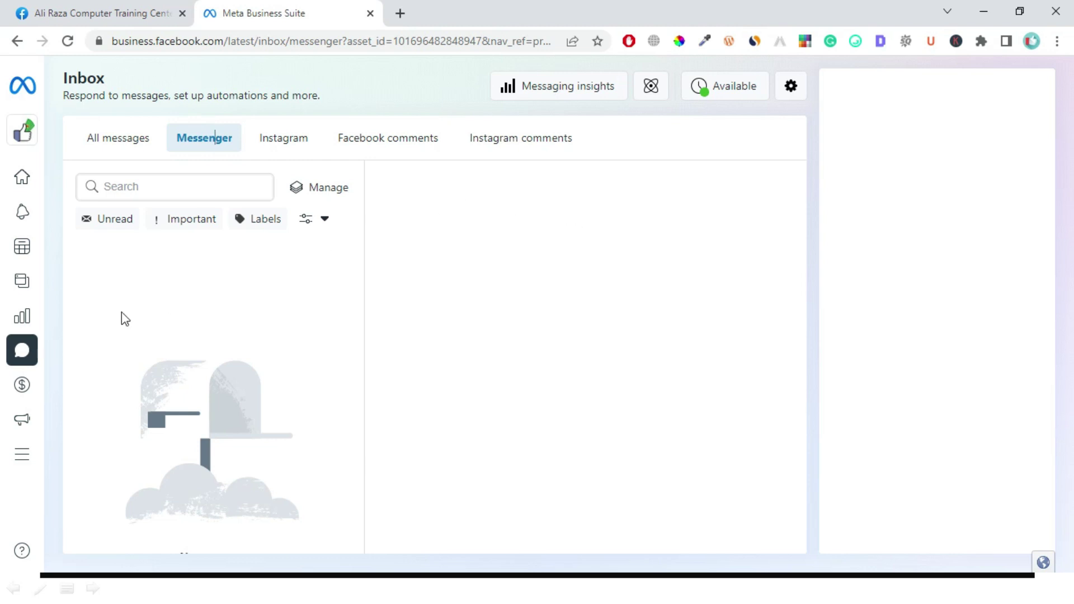
Step: Review the Monetisation overview, highlighting the eligibility requirements for in-stream ads
click(23, 385)
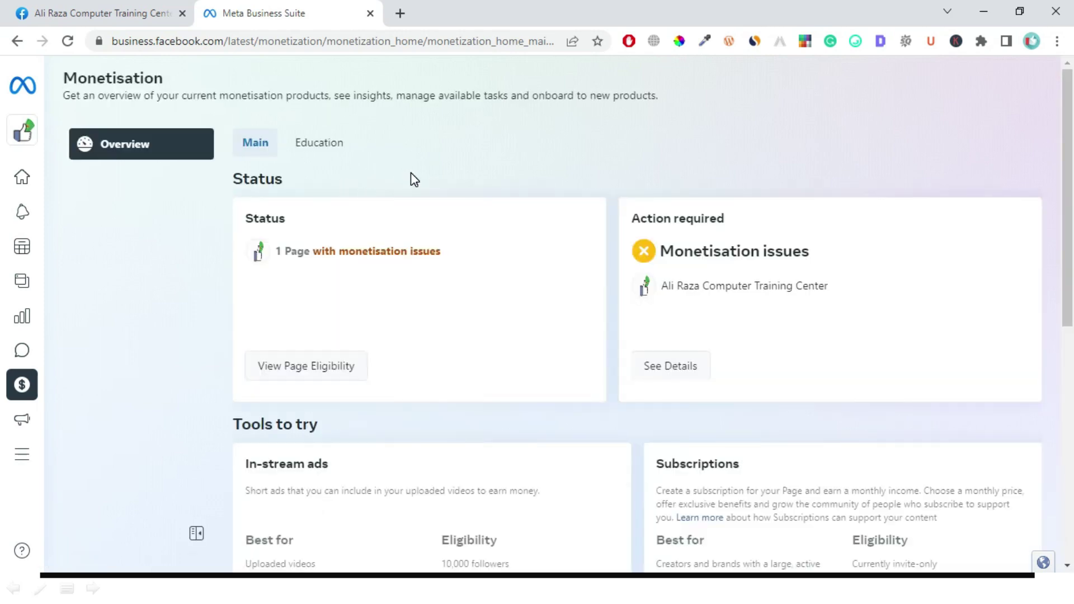
scroll(459, 331, down, 4)
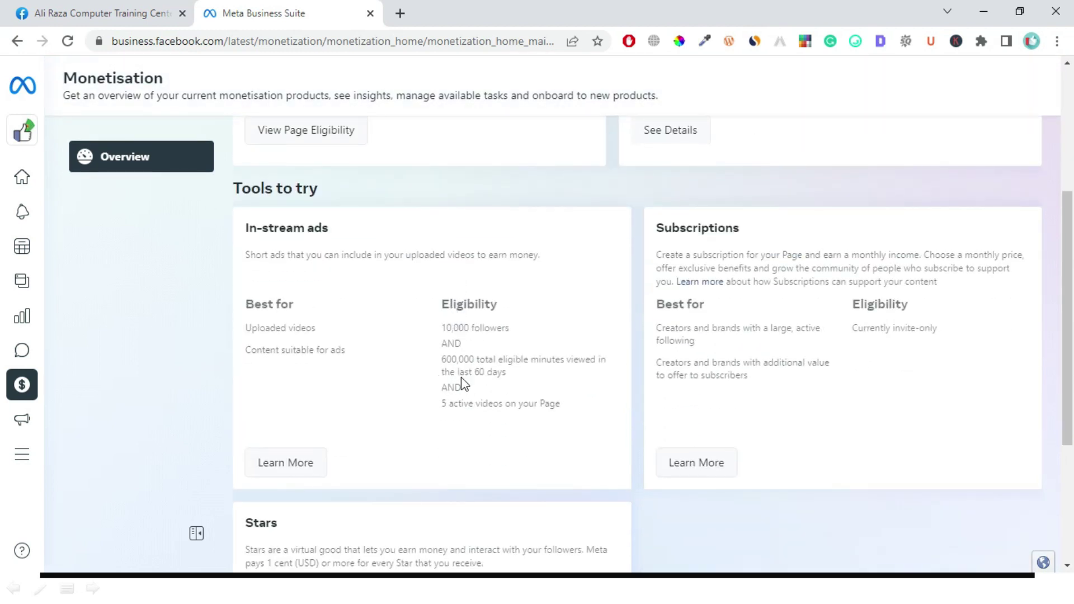
drag(442, 304, 507, 312)
drag(514, 349, 562, 420)
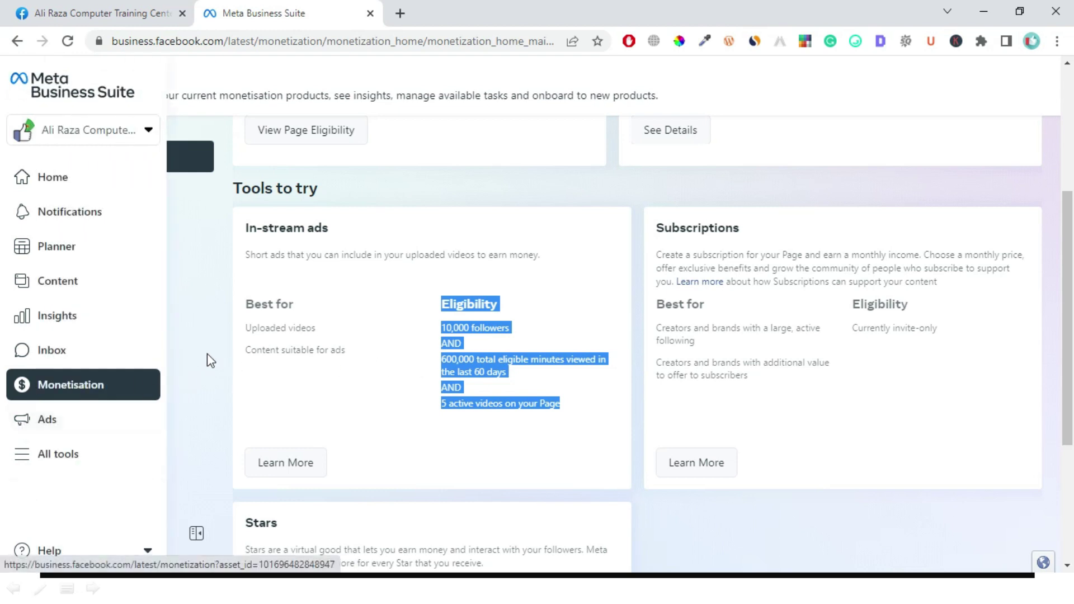
scroll(208, 357, up, 3)
scroll(204, 355, up, 2)
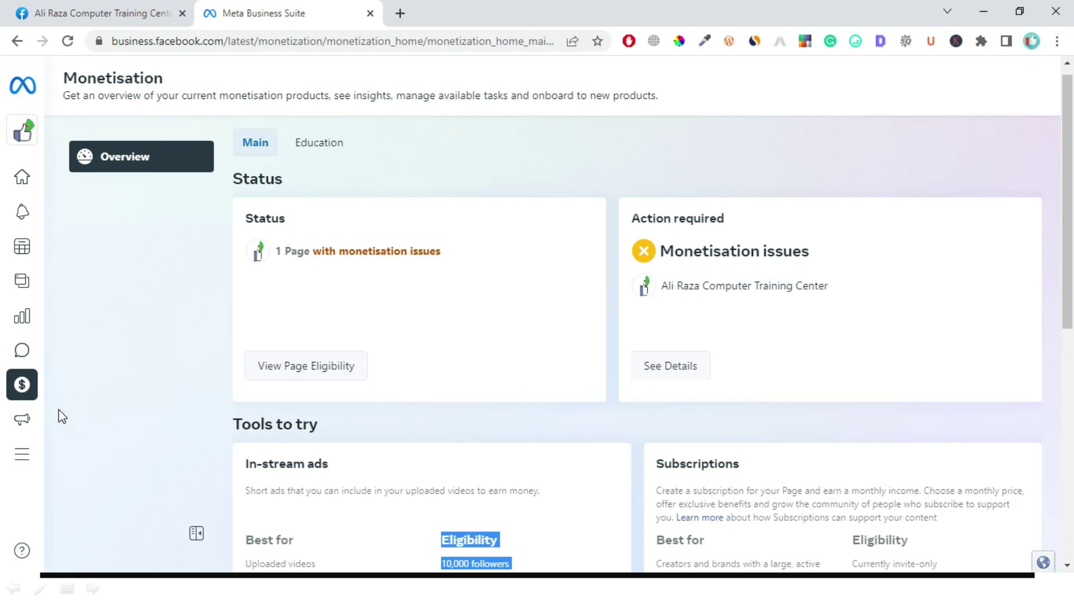
Step: Review the Ads summary page for creating and managing ads
mouse_move(25, 429)
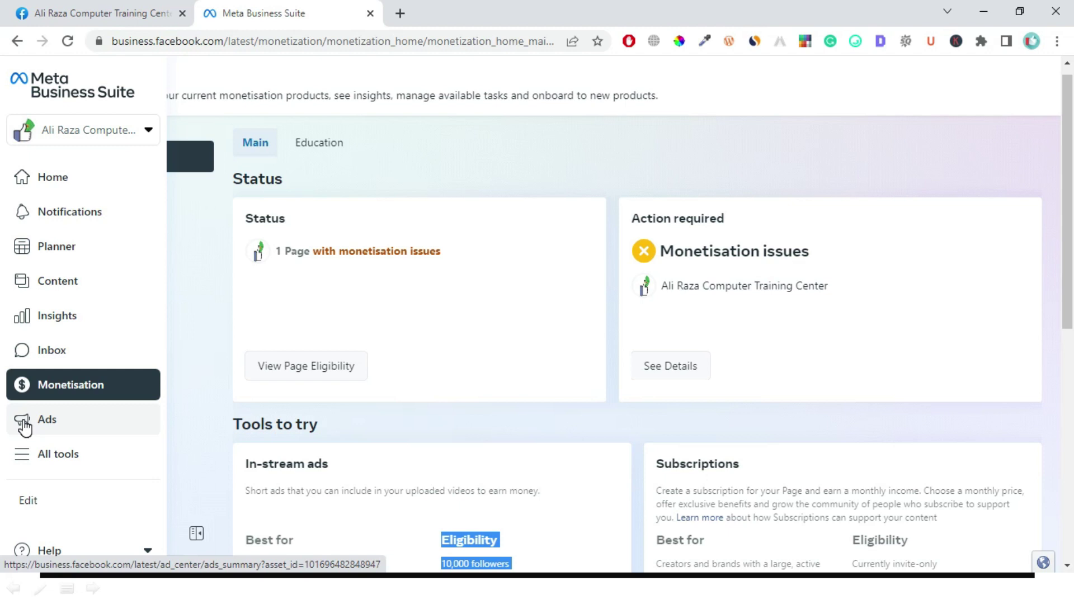
click(25, 428)
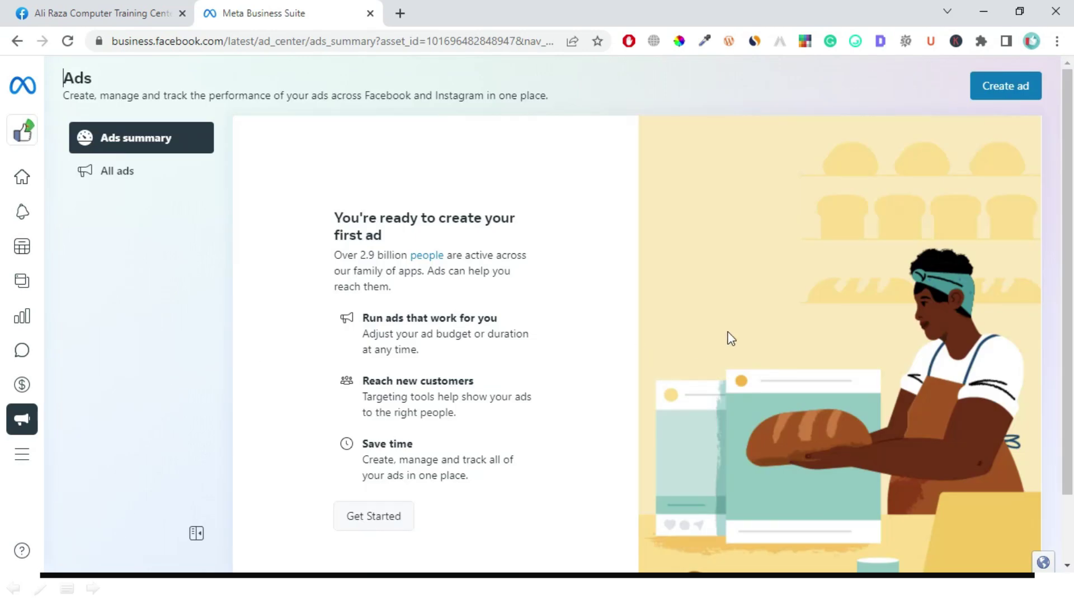
scroll(751, 326, down, 2)
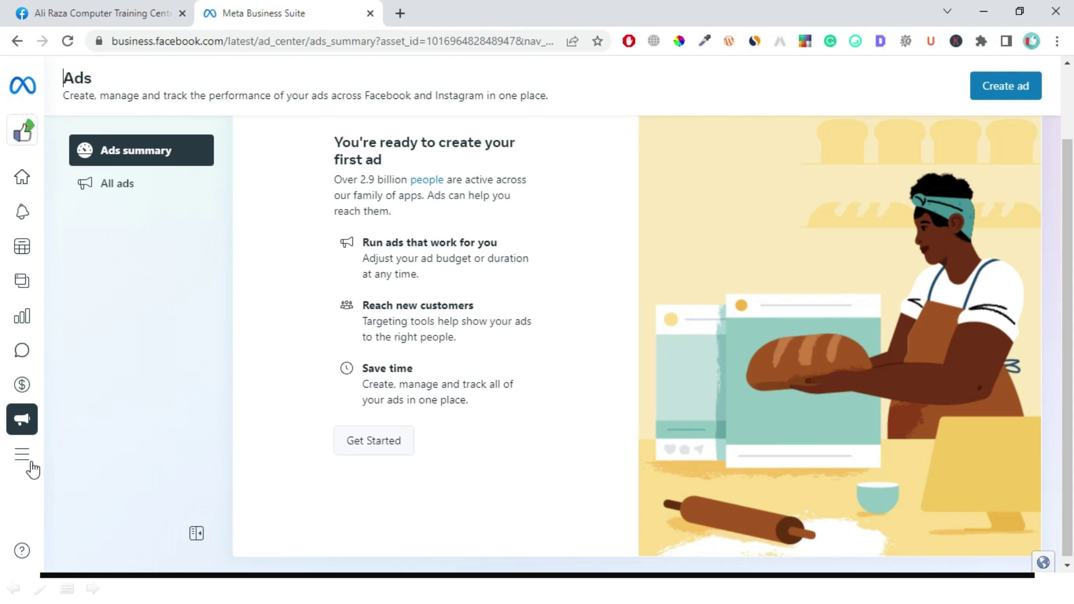
Step: Browse the complete list of Business Suite tools, from audience engagement to selling and advertising
mouse_move(31, 468)
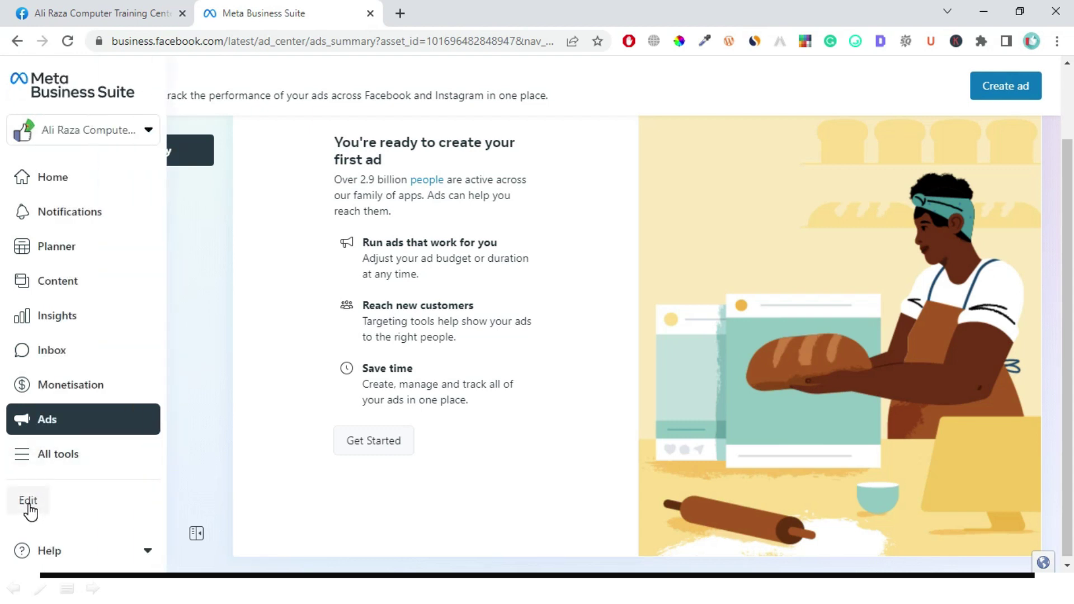
click(27, 465)
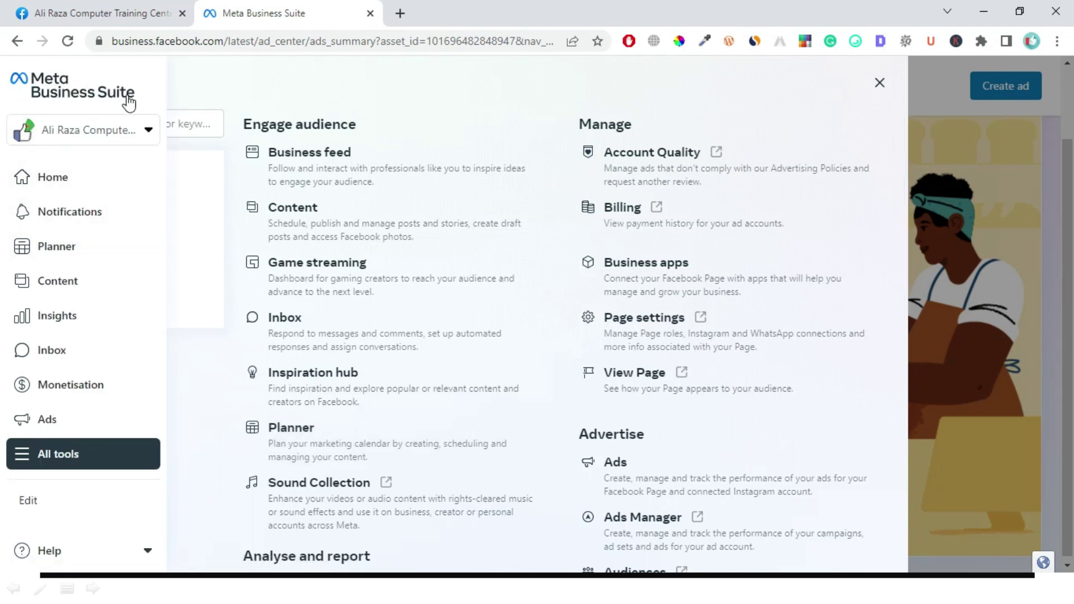
scroll(511, 279, down, 6)
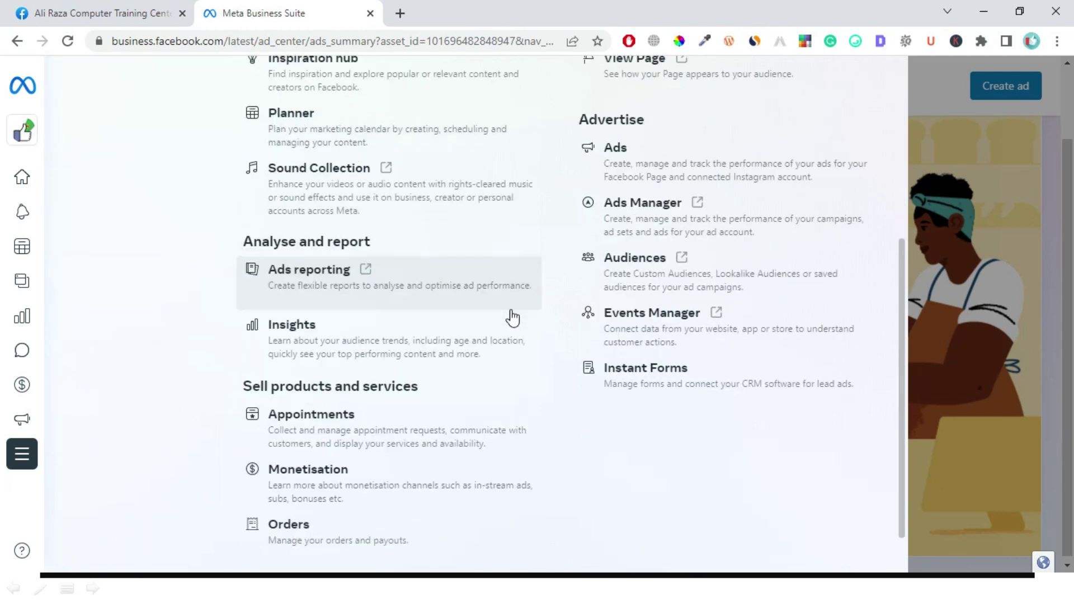
scroll(545, 417, up, 6)
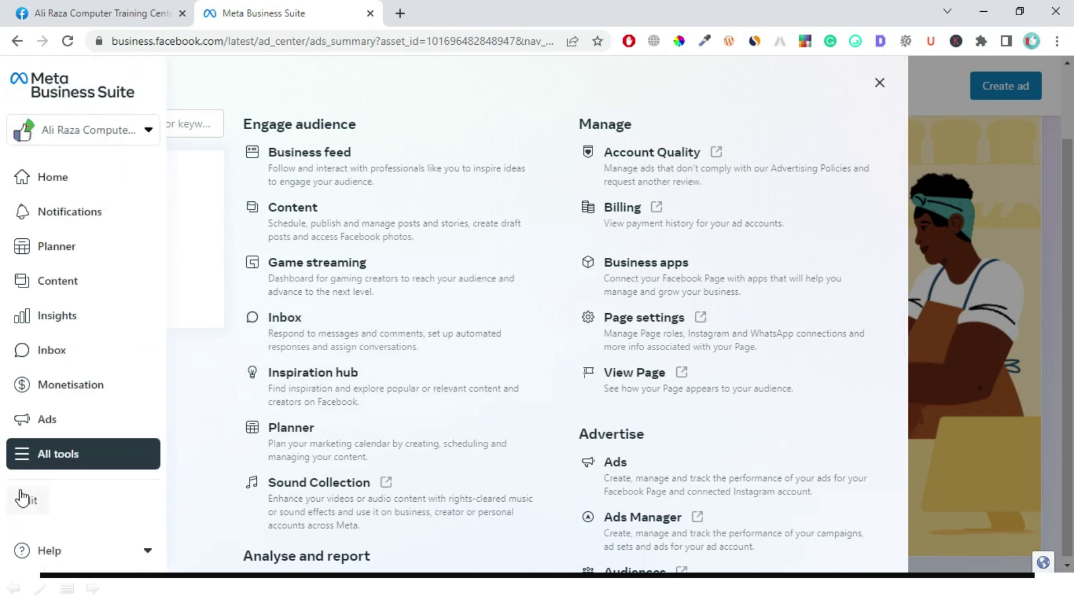
Step: Edit the navigation menu's tool selection, removing Content, Inbox, Monetisation, Insights and Planner so Ads is the only optional tool left
click(29, 506)
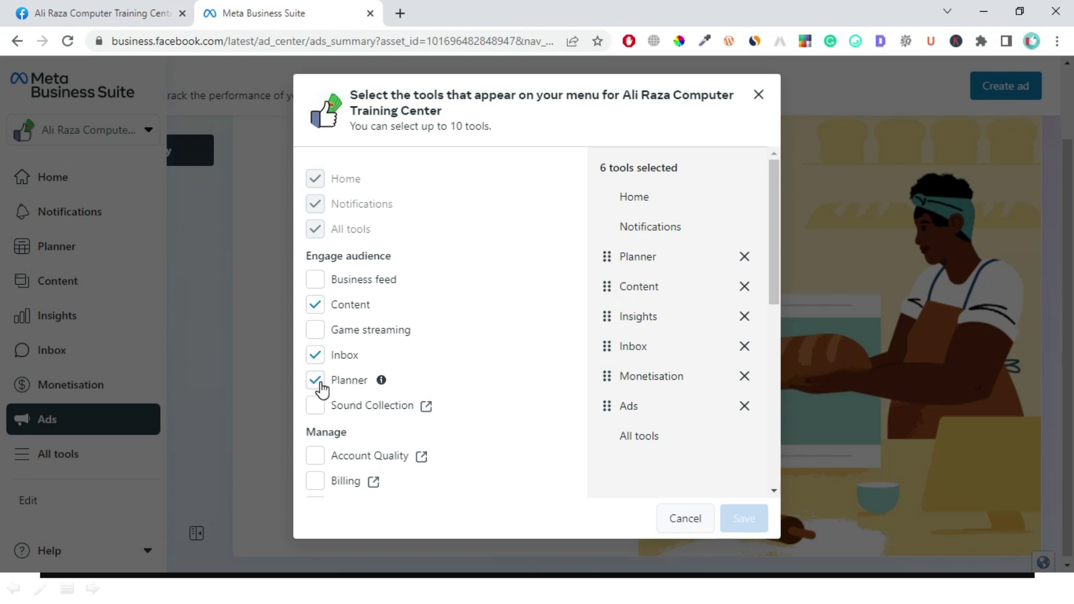
click(316, 308)
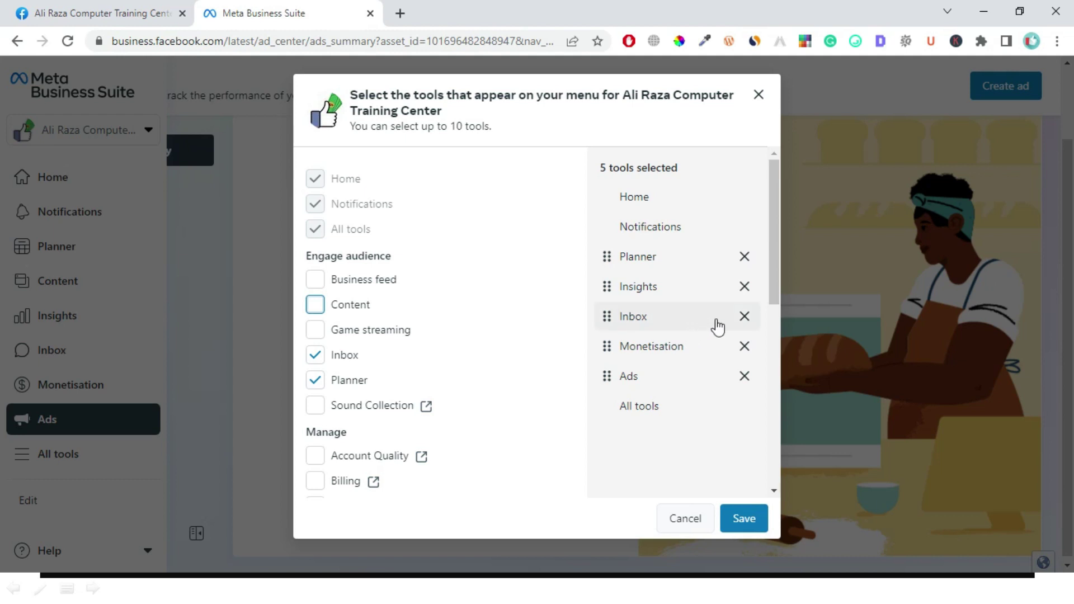
click(747, 319)
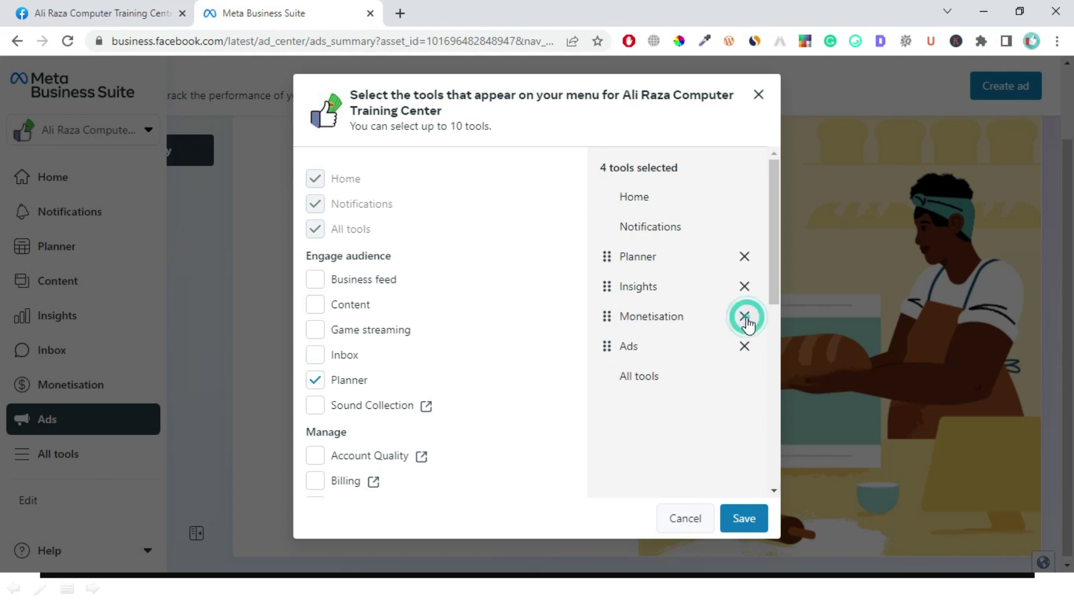
click(747, 318)
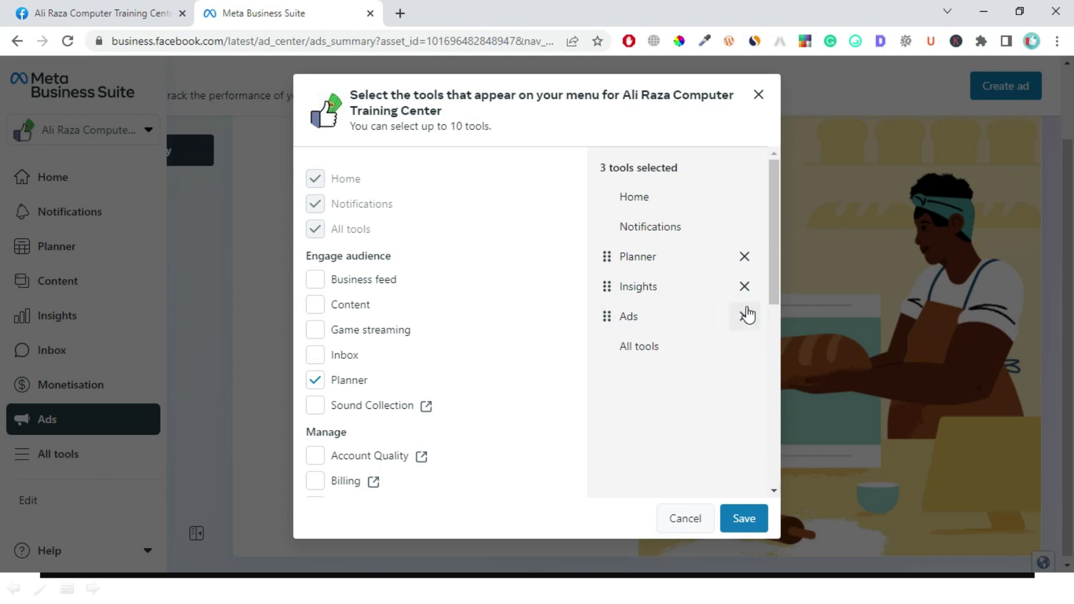
click(745, 288)
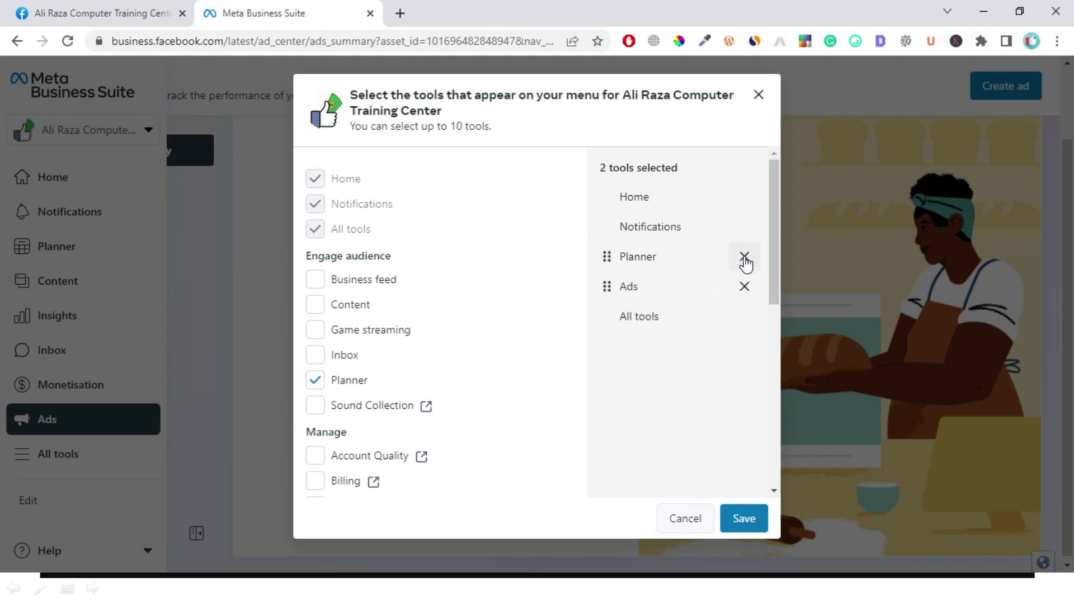
click(745, 259)
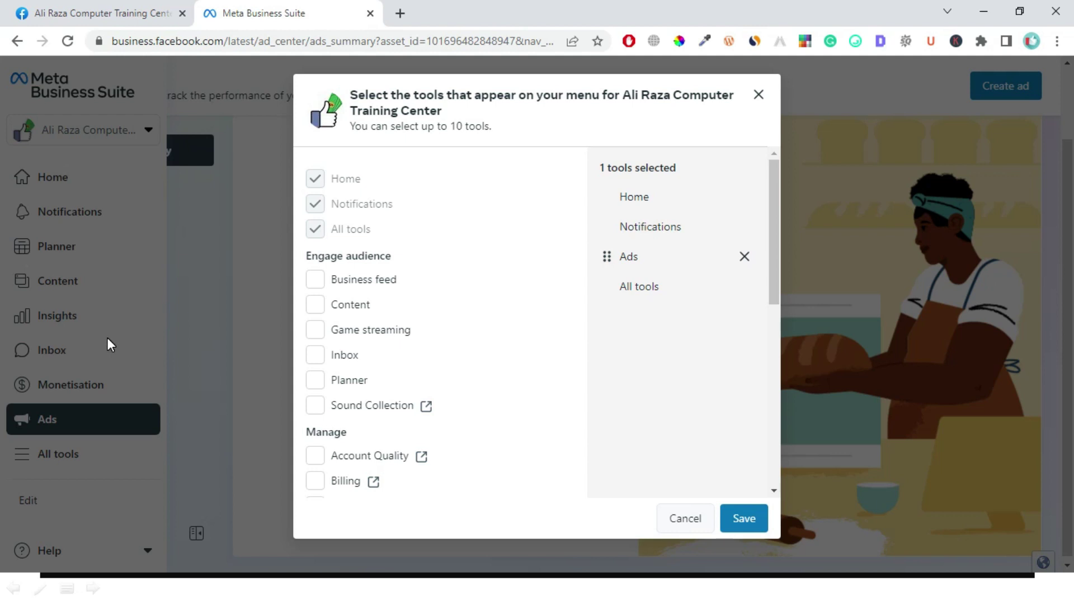
Step: Add Content, Inbox, Planner and Billing to the tools selected for the navigation menu
click(314, 307)
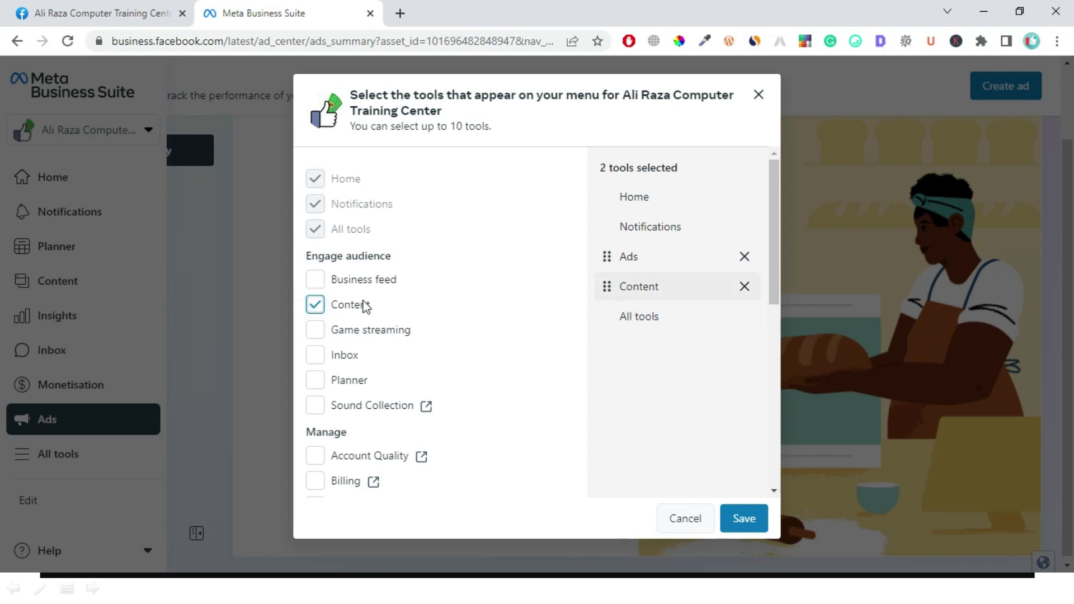
click(314, 358)
click(315, 383)
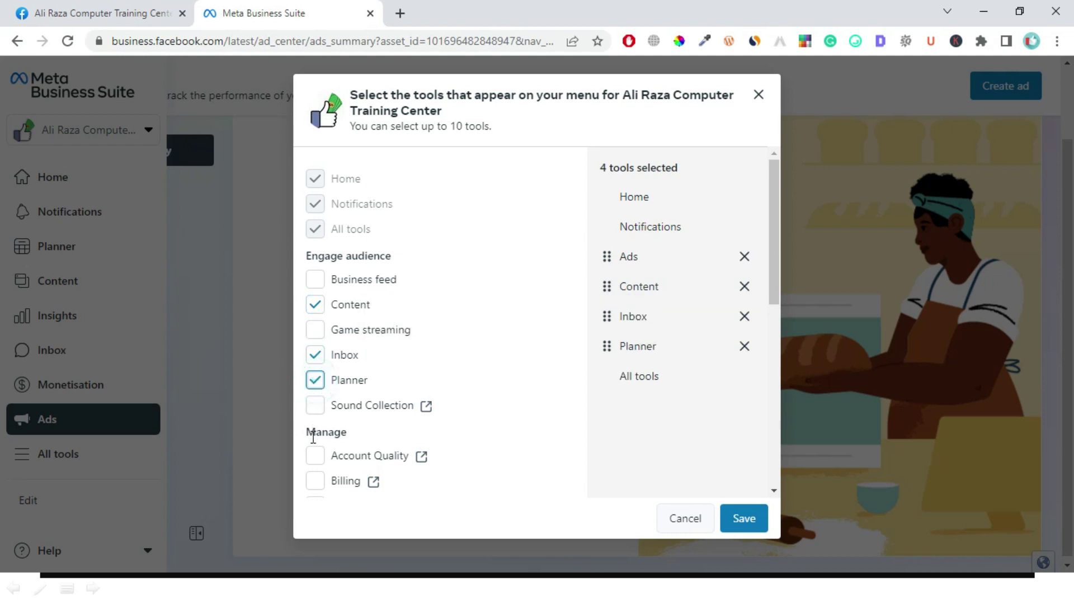
click(315, 481)
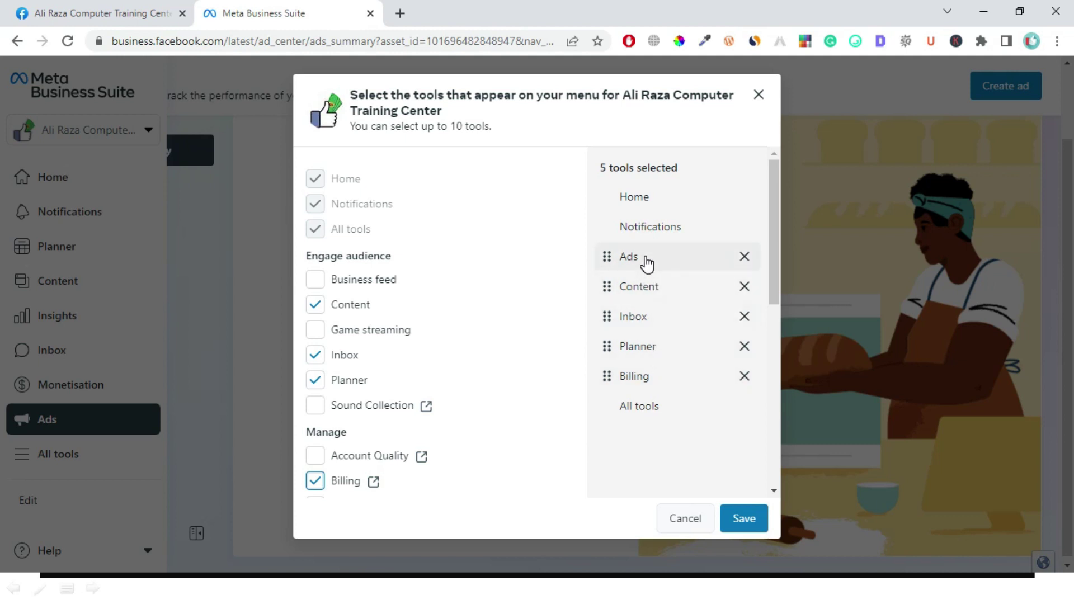
Step: Reorder the selected menu tools as Billing, Inbox, Ads, Planner, Content and save the customized menu
drag(648, 325, 648, 261)
drag(648, 351, 653, 314)
drag(647, 382, 647, 262)
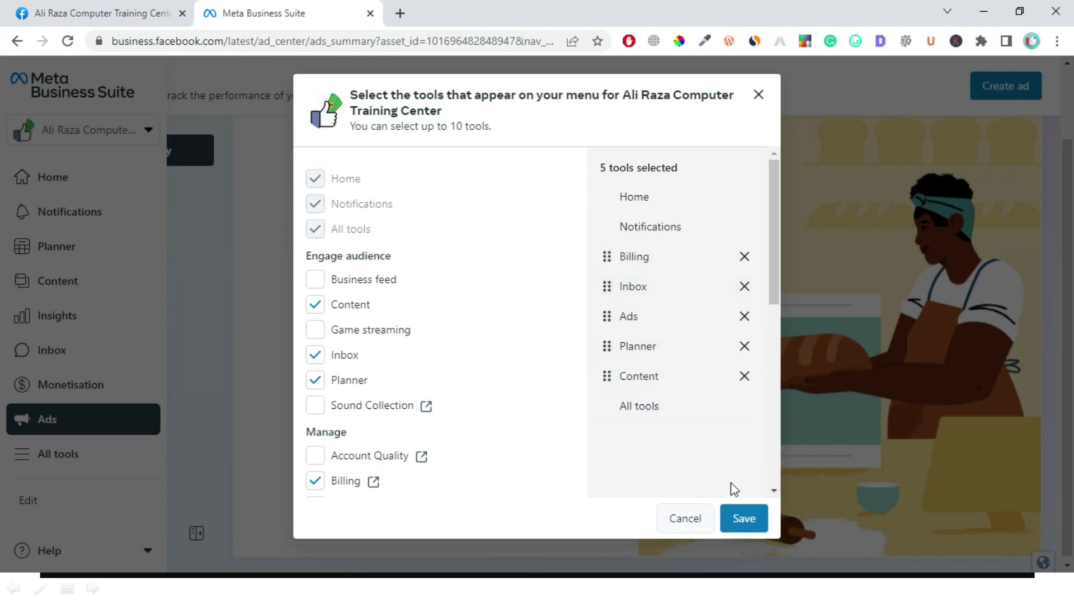
click(745, 518)
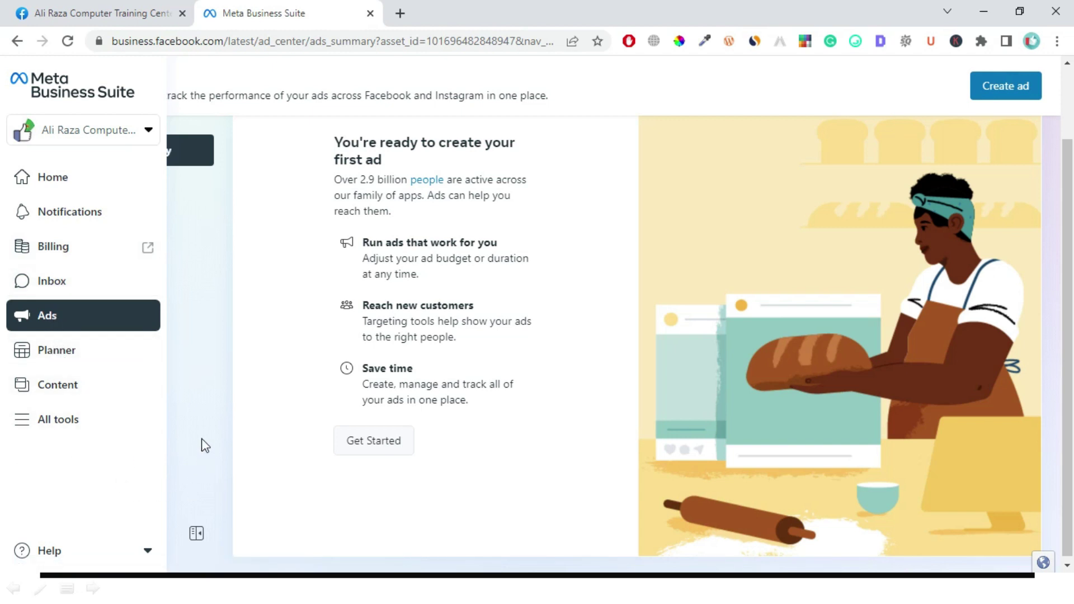
scroll(525, 361, up, 2)
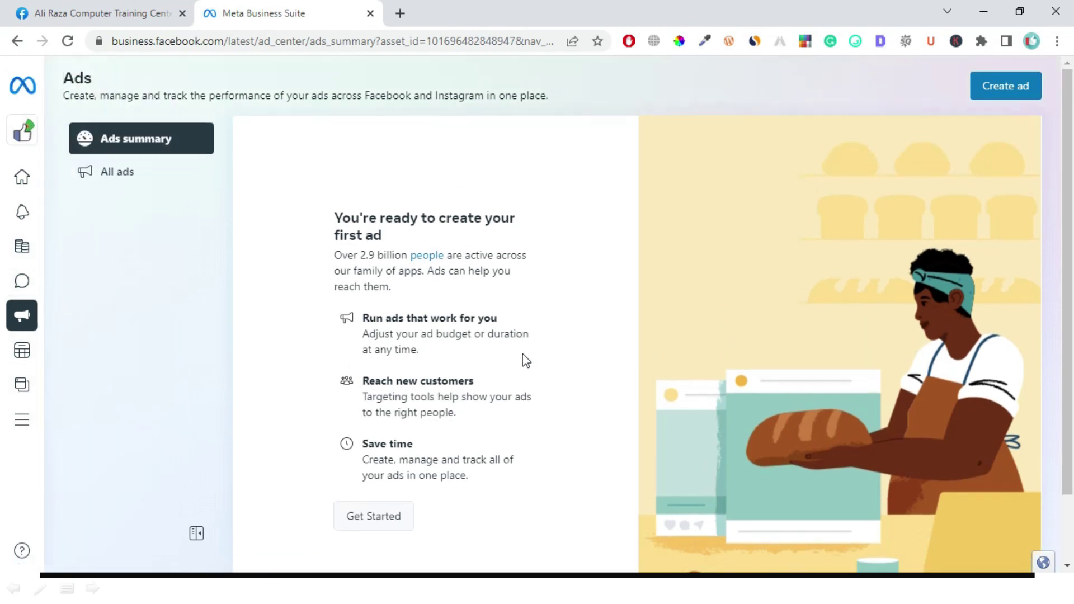